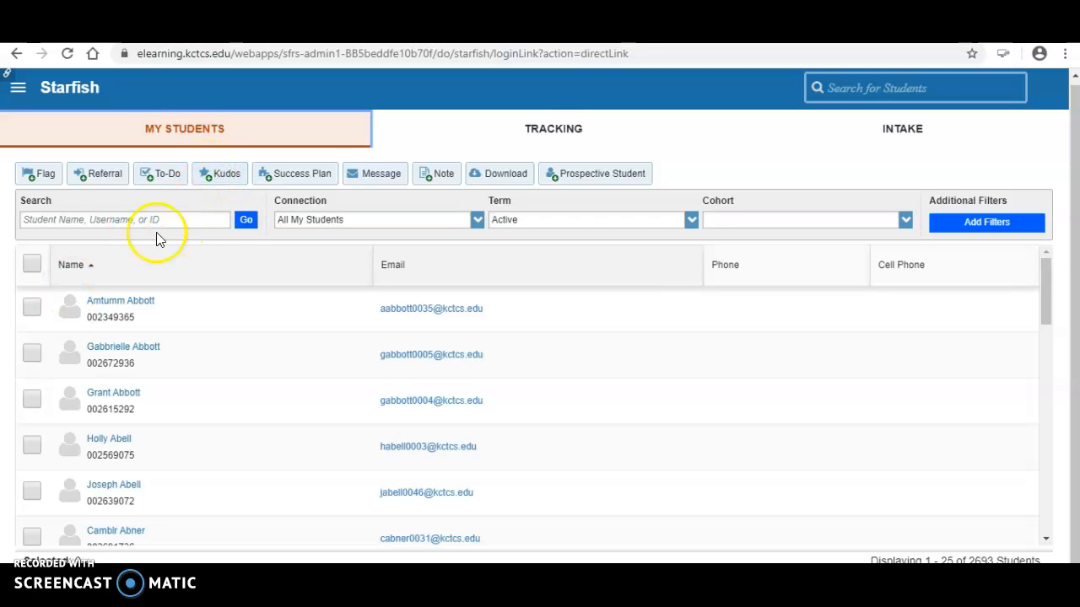
- Try the Flag and Referral actions, then check the connection and term filters, keeping Active
click(43, 179)
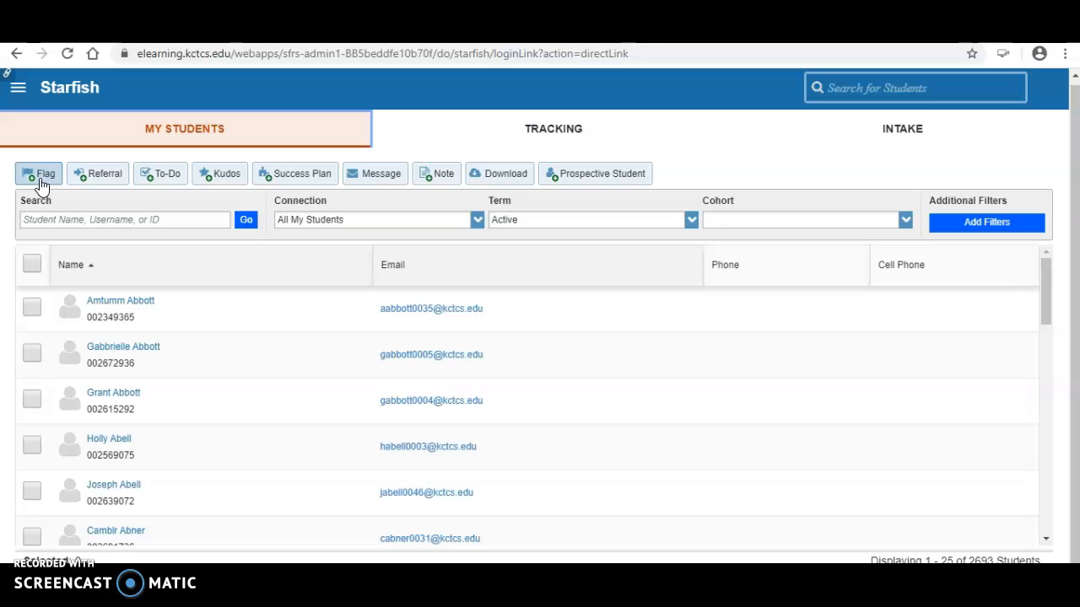
click(108, 184)
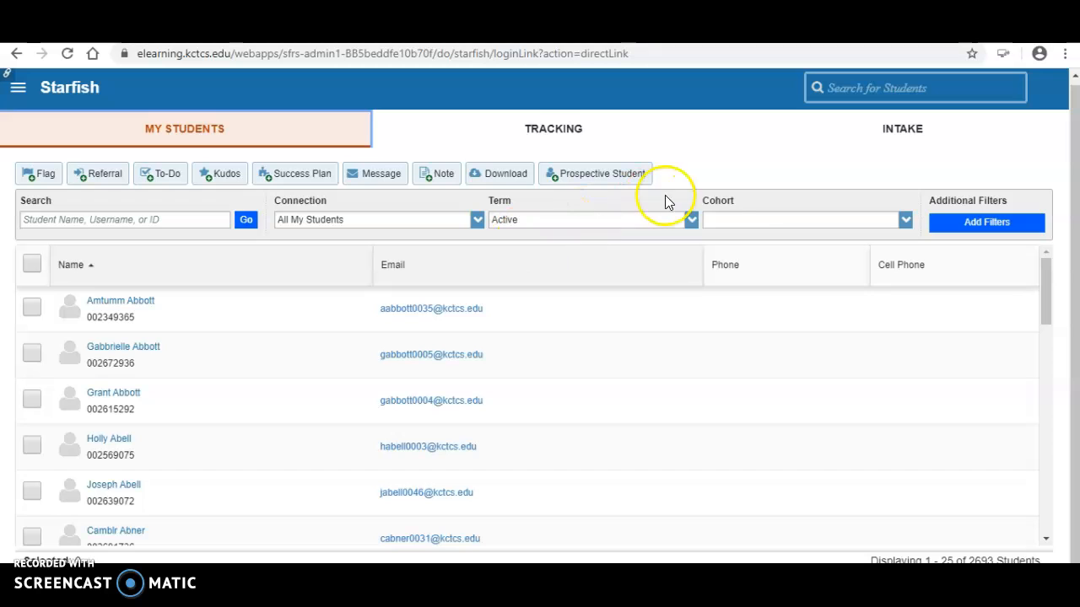
click(477, 220)
click(478, 221)
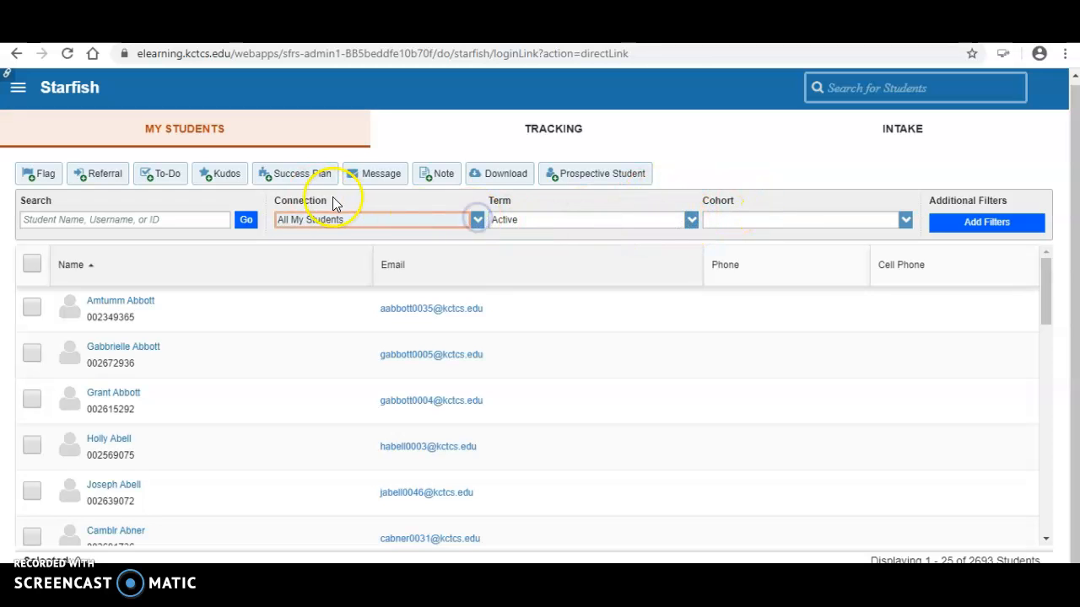
click(692, 220)
click(691, 222)
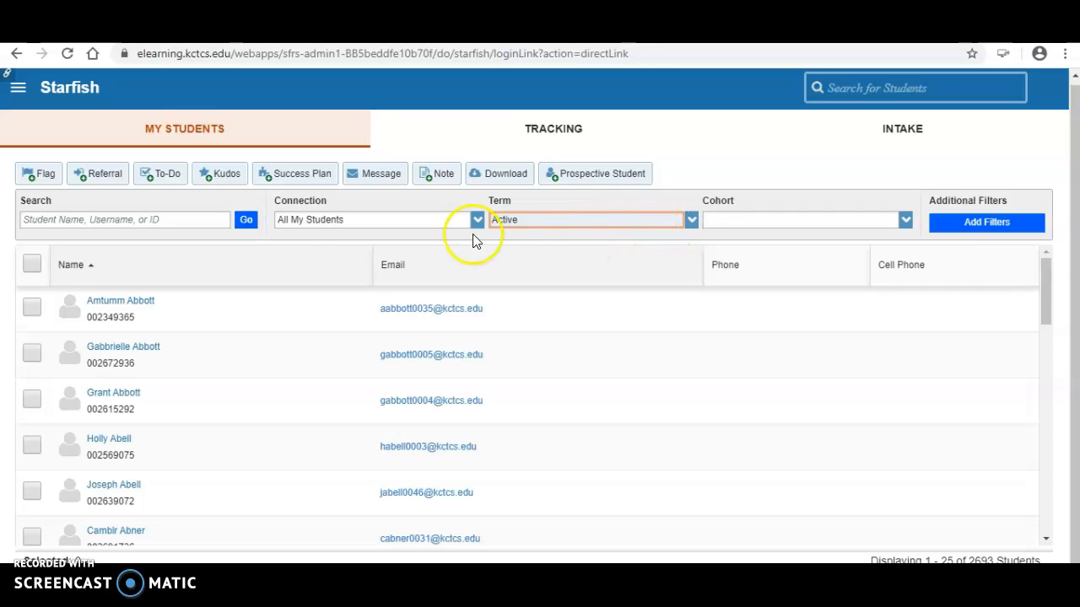
- Search My Students for the student's full name
click(146, 222)
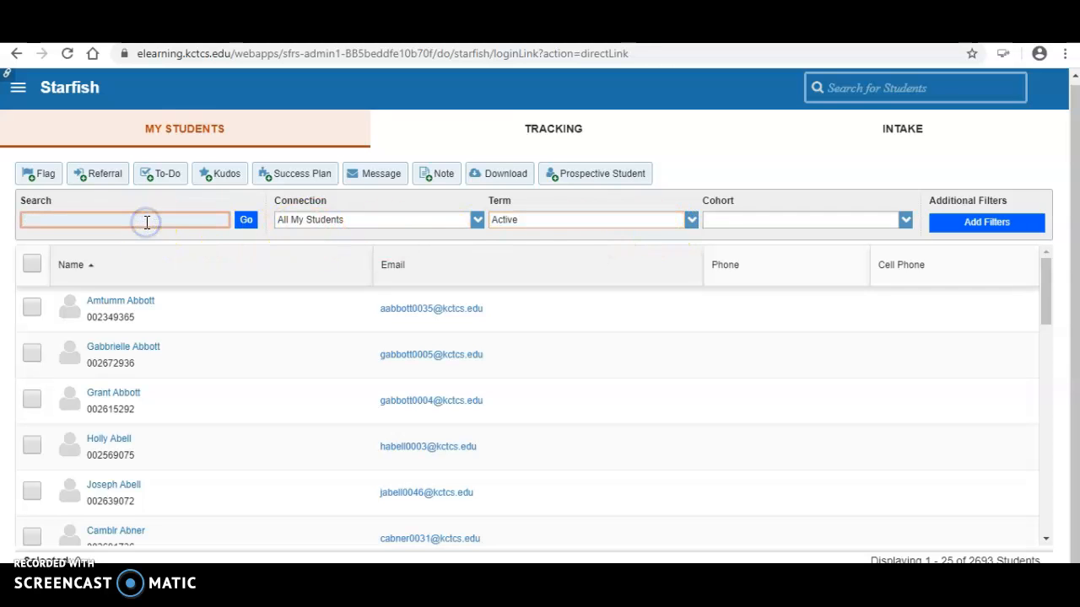
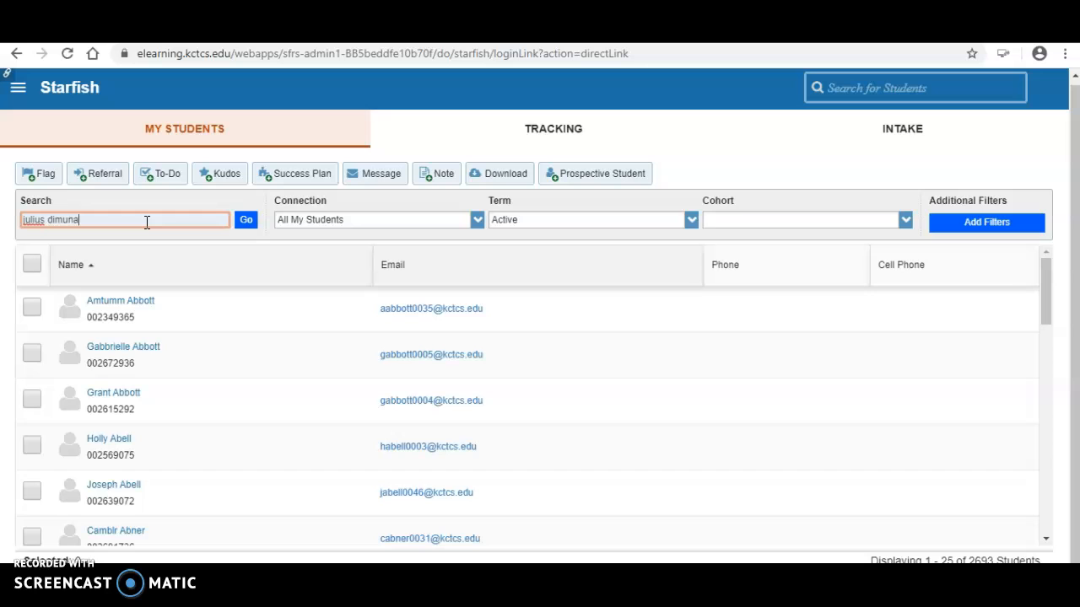
click(247, 222)
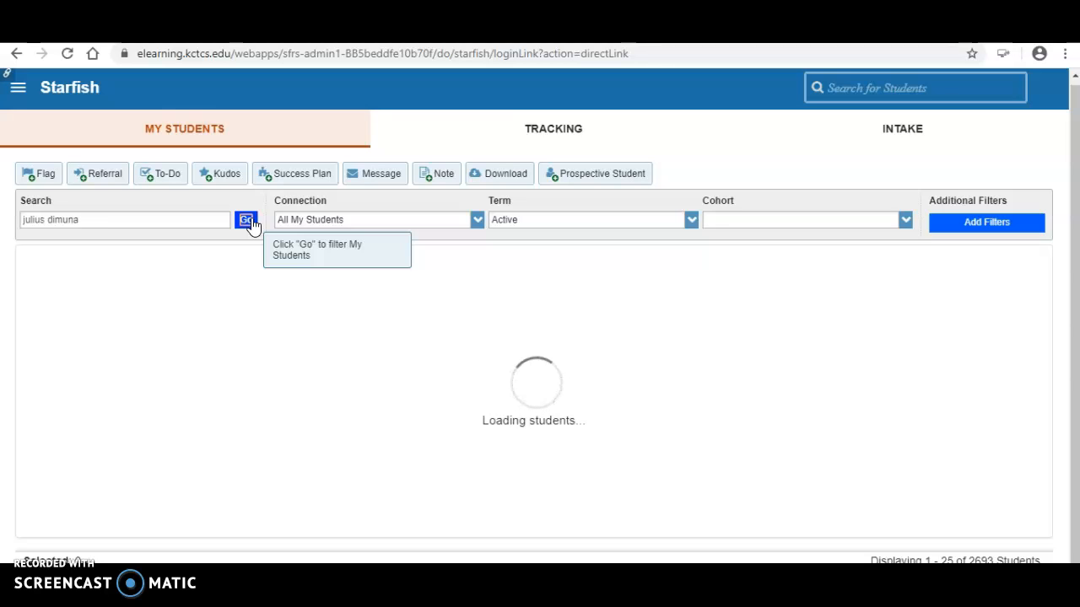
click(269, 219)
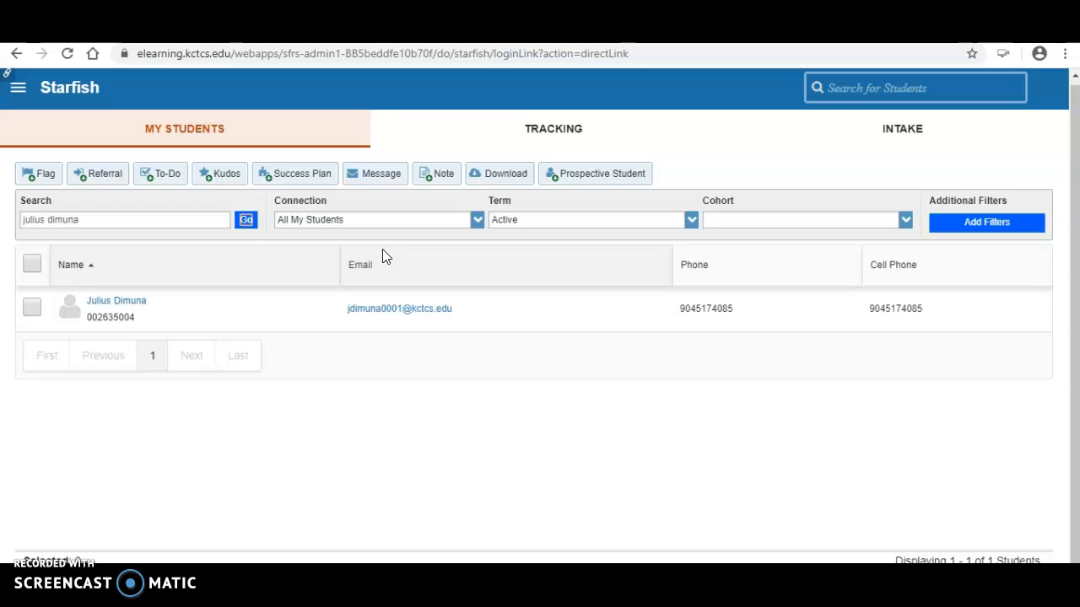
- Tick the found student's row, try raising a flag on them, then untick the student
click(375, 257)
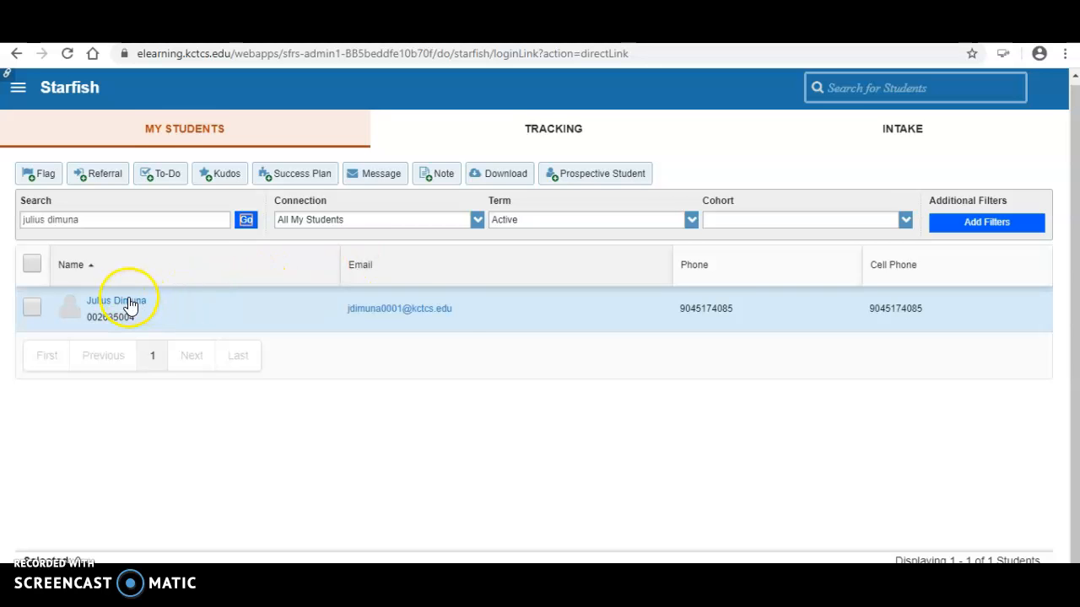
mouse_move(127, 307)
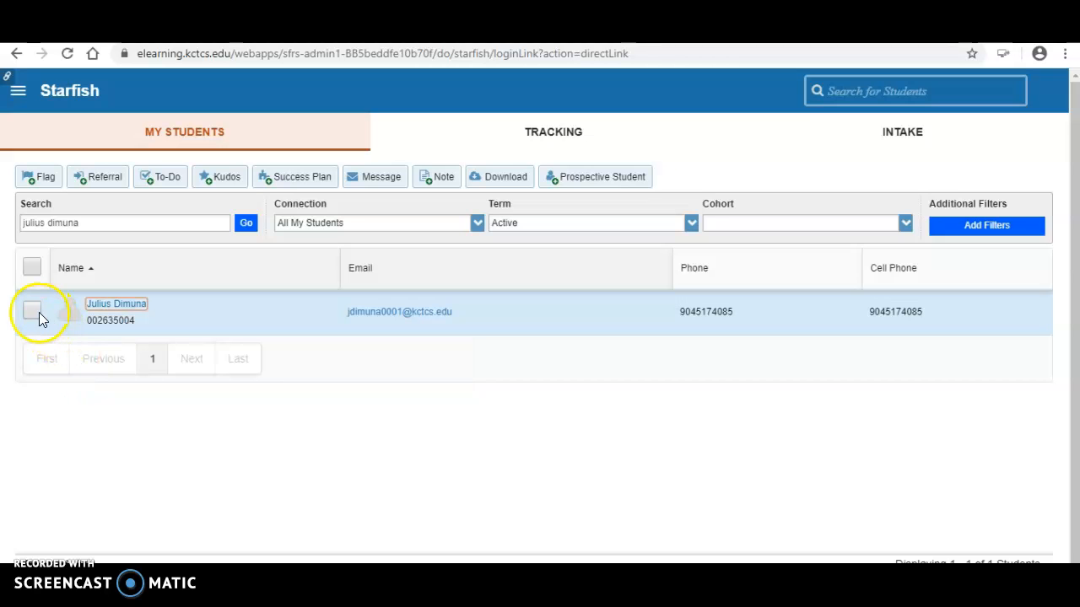
click(31, 313)
click(53, 184)
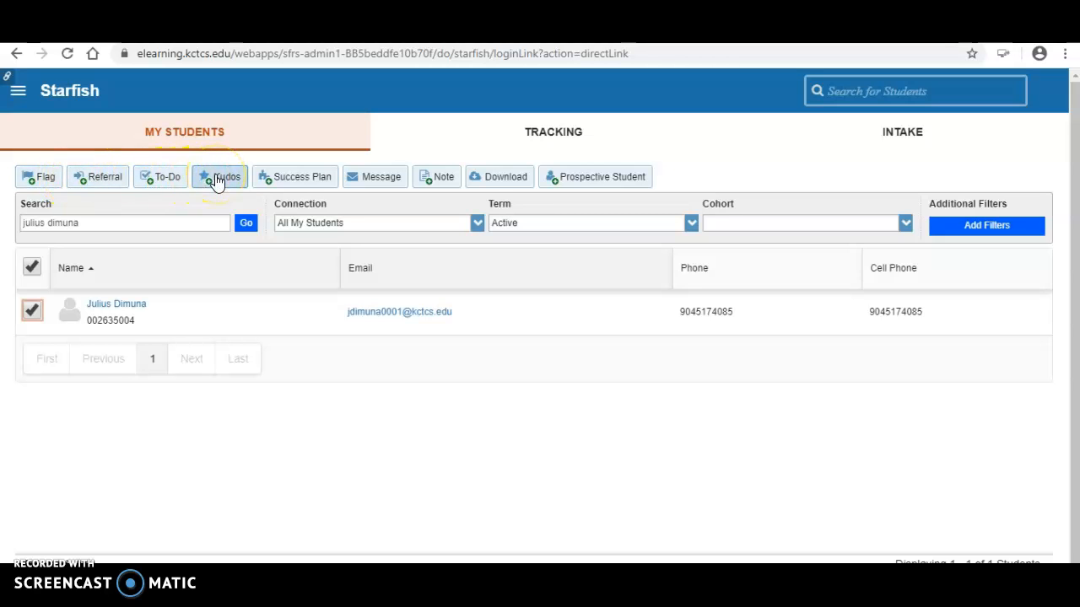
click(32, 312)
click(46, 192)
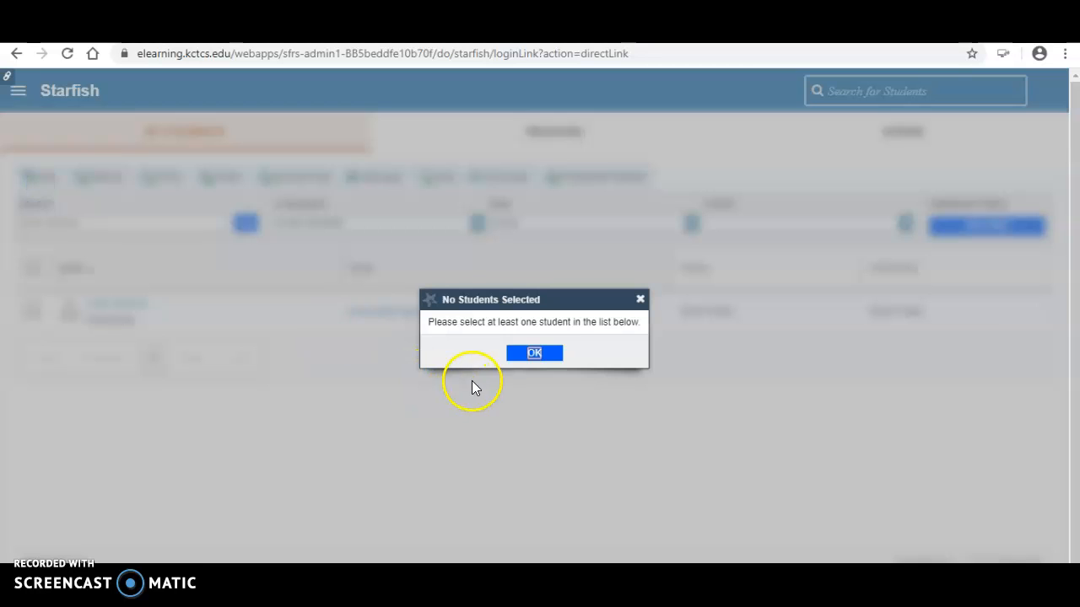
click(532, 355)
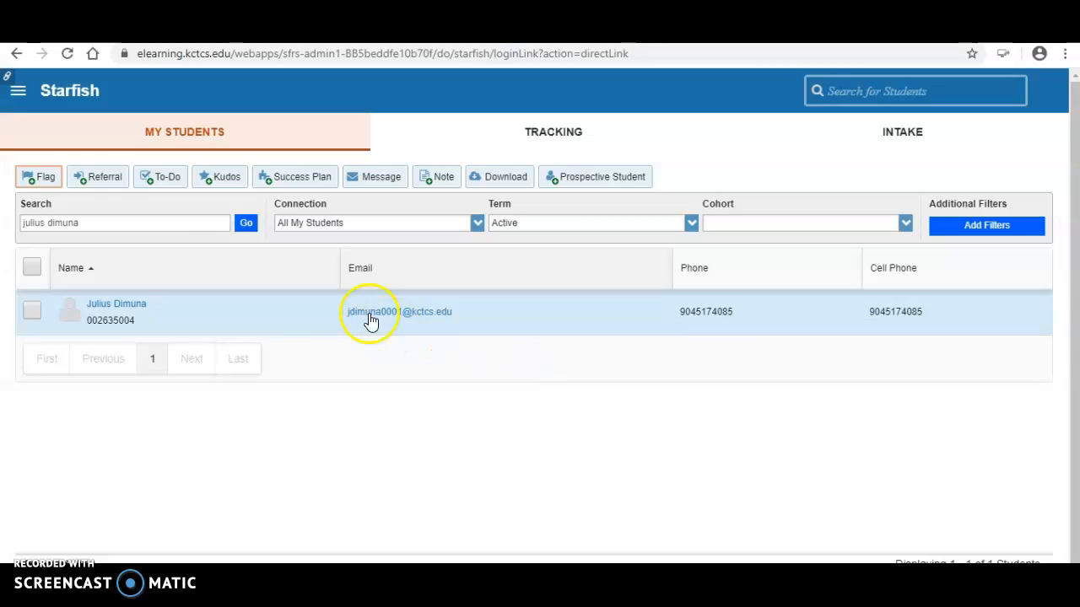
click(102, 179)
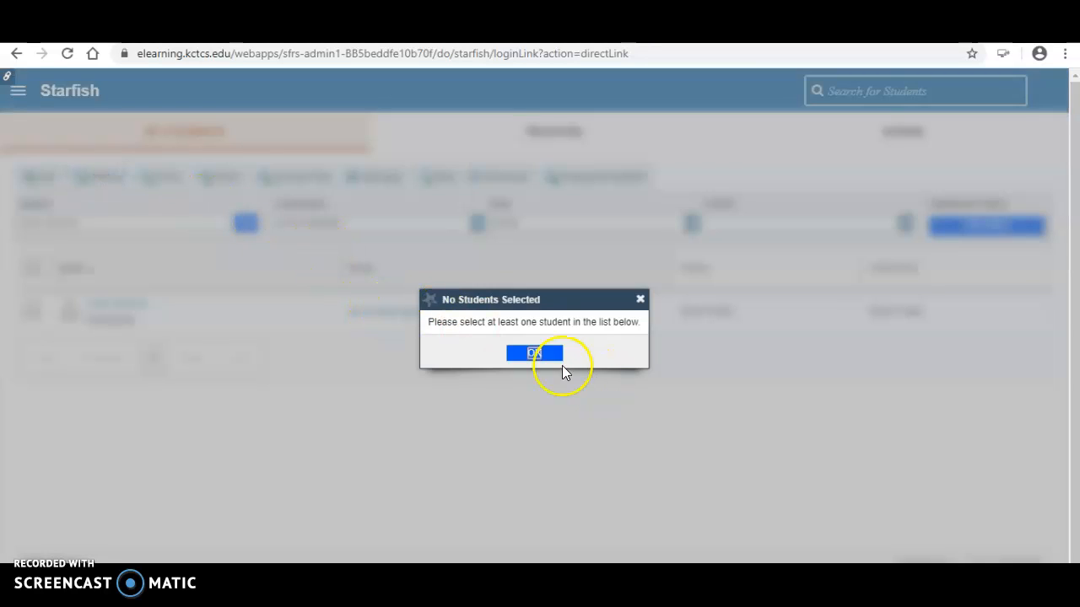
click(534, 355)
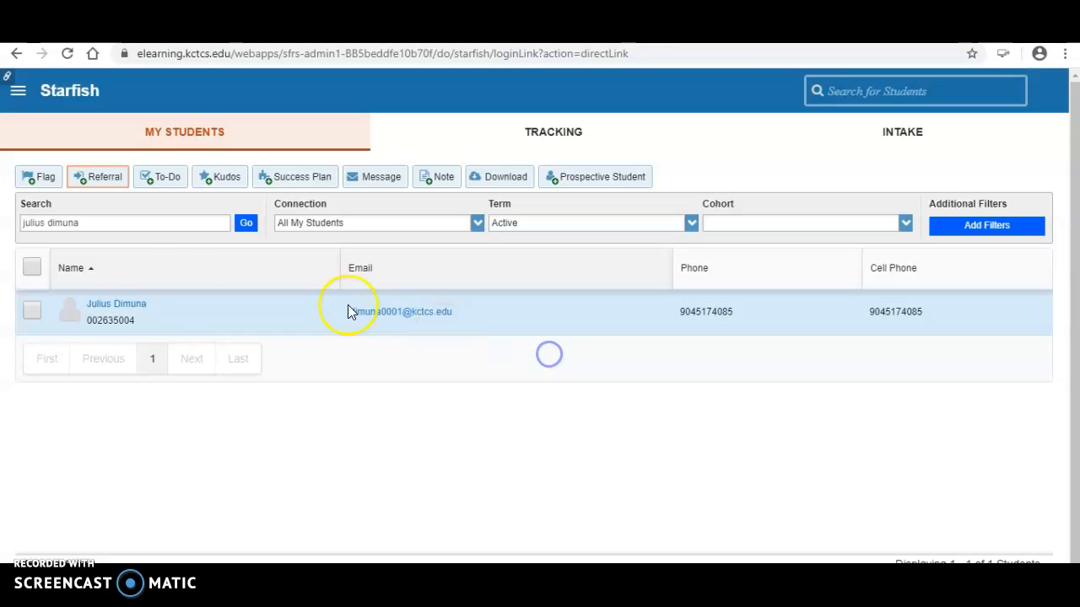
click(32, 312)
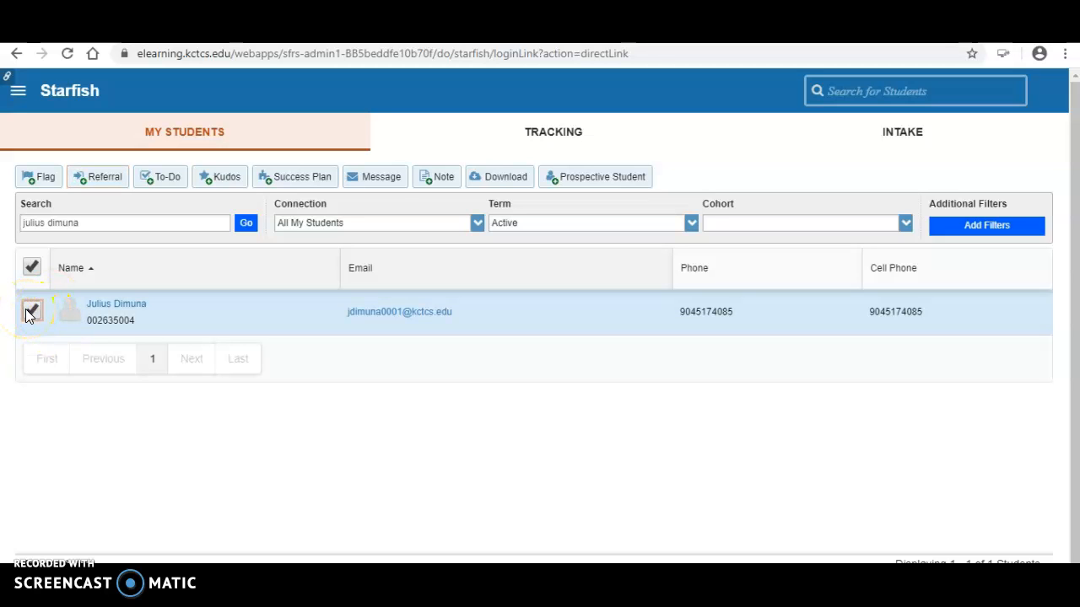
click(39, 179)
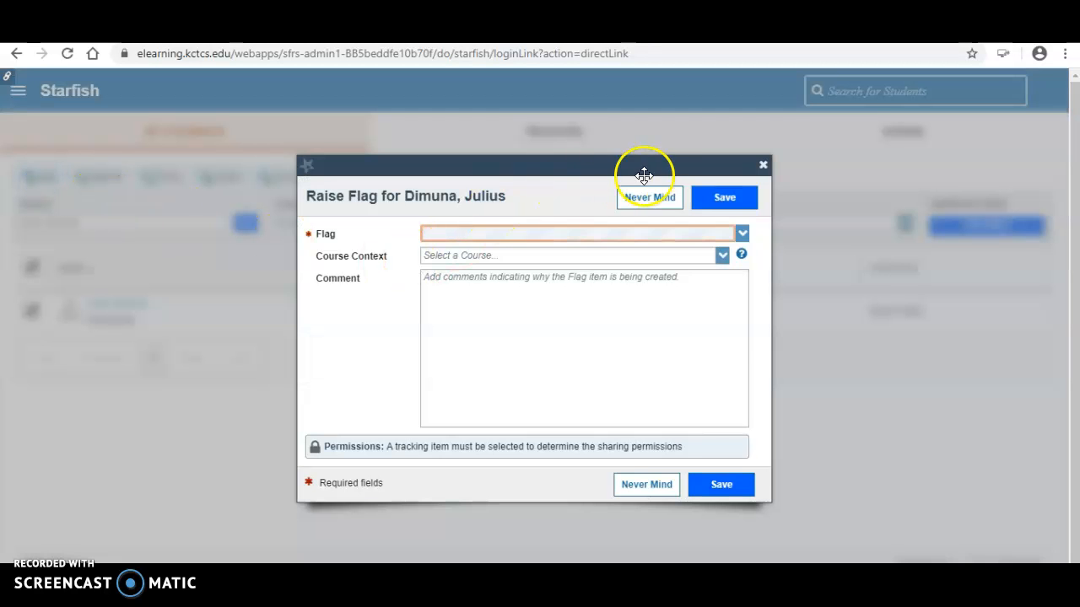
click(648, 199)
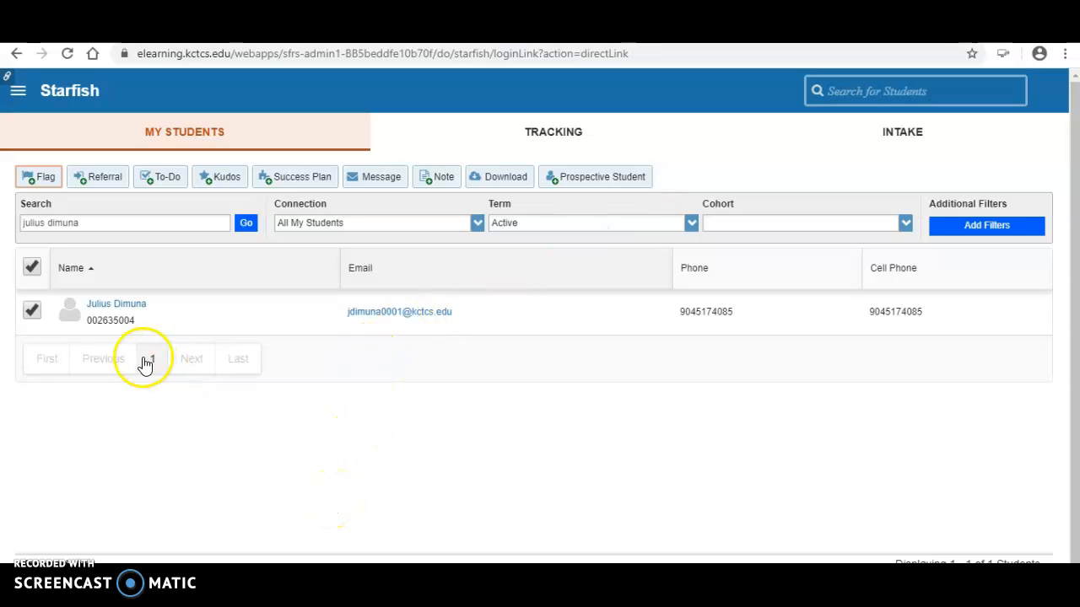
click(32, 311)
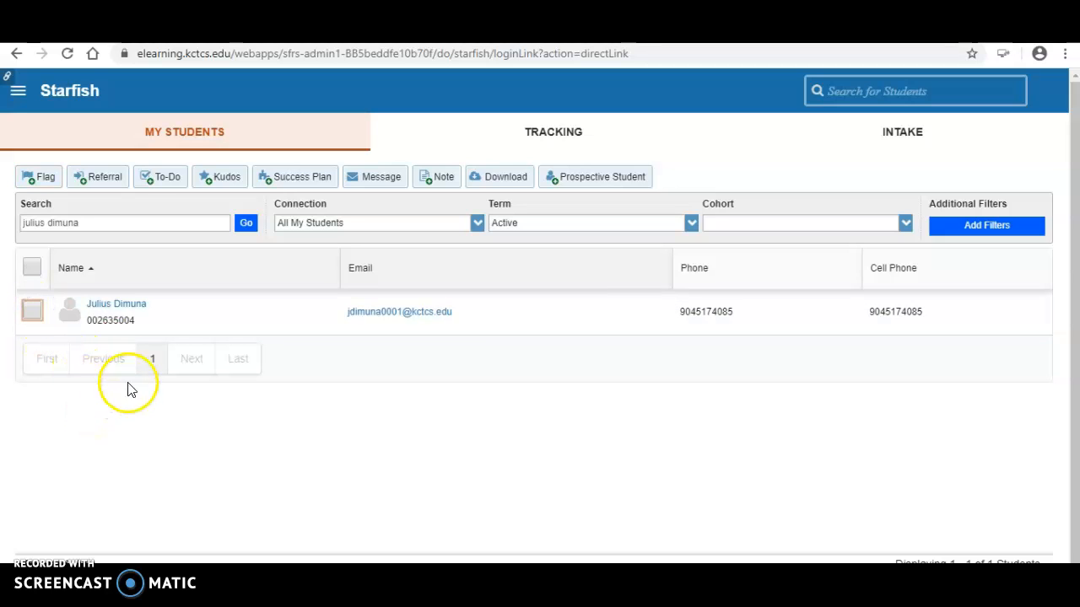
click(120, 305)
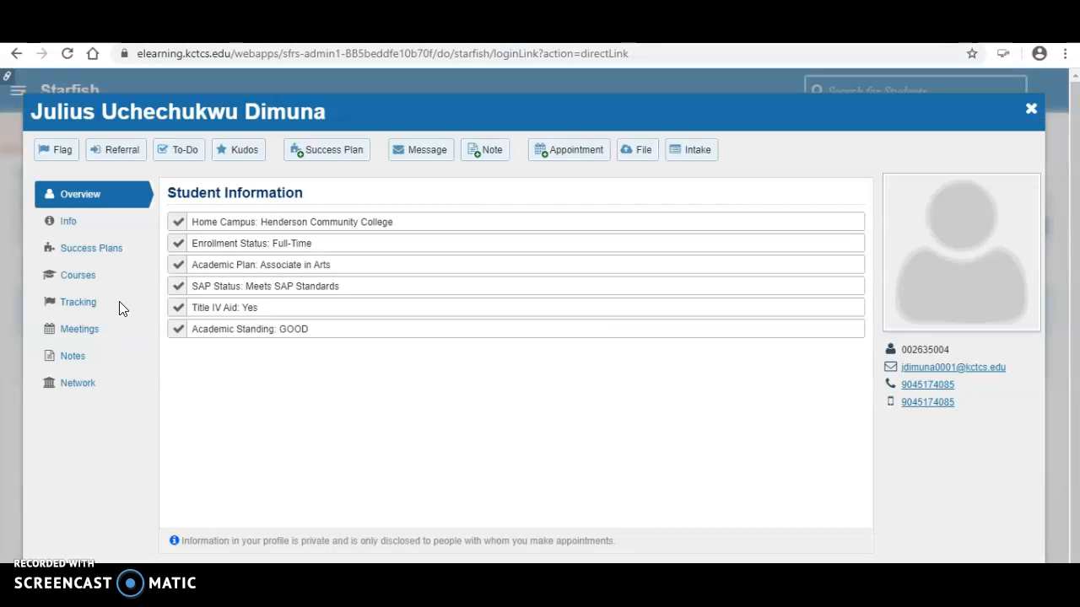
click(64, 153)
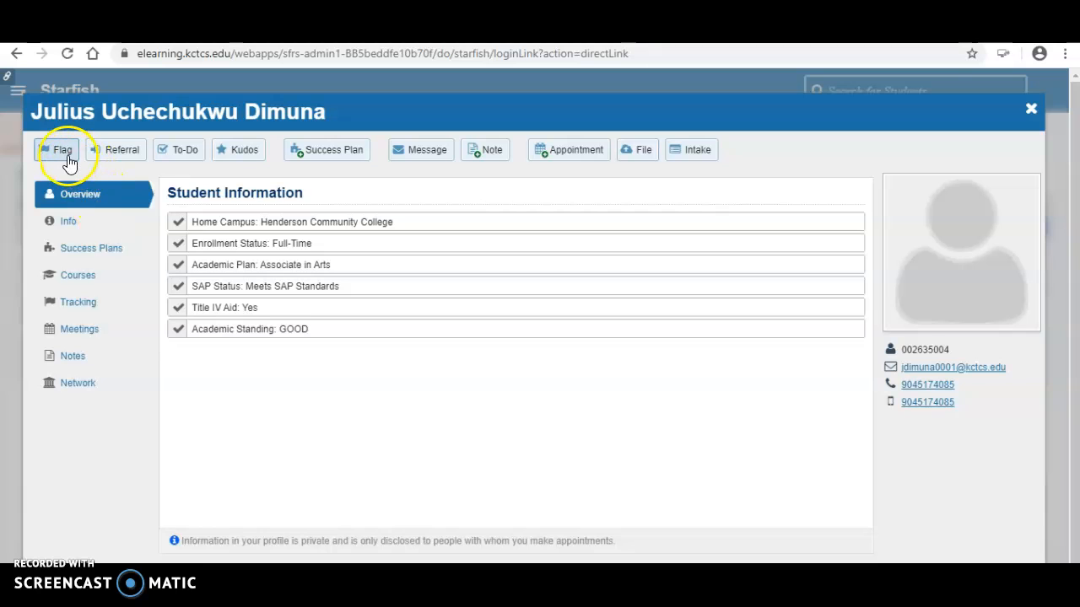
click(106, 161)
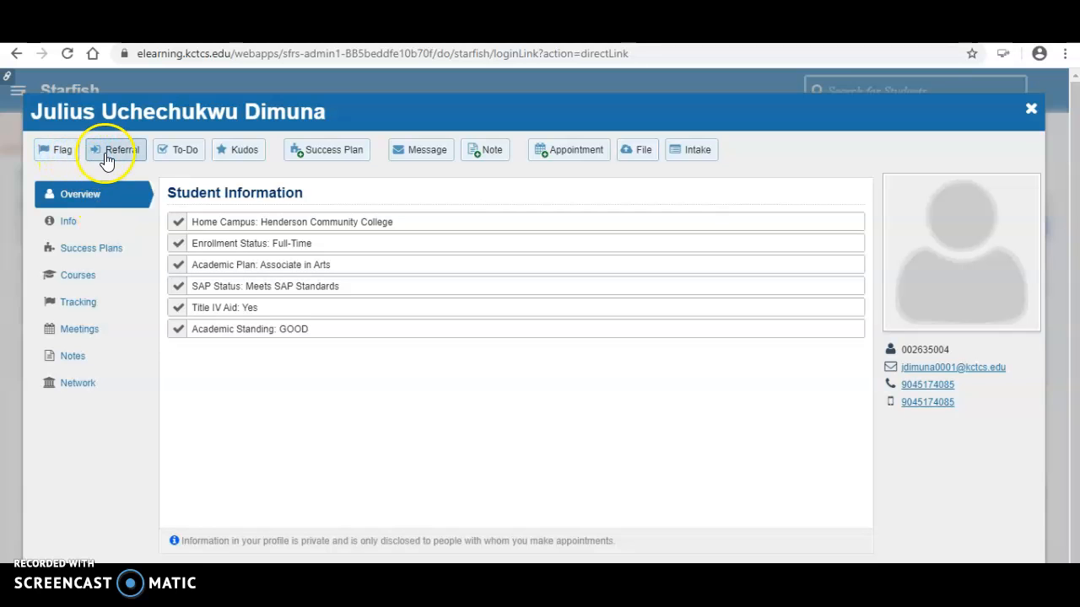
- Raise an Academic Achievement Concern flag on the student, tied to Basic Public Speaking
click(54, 157)
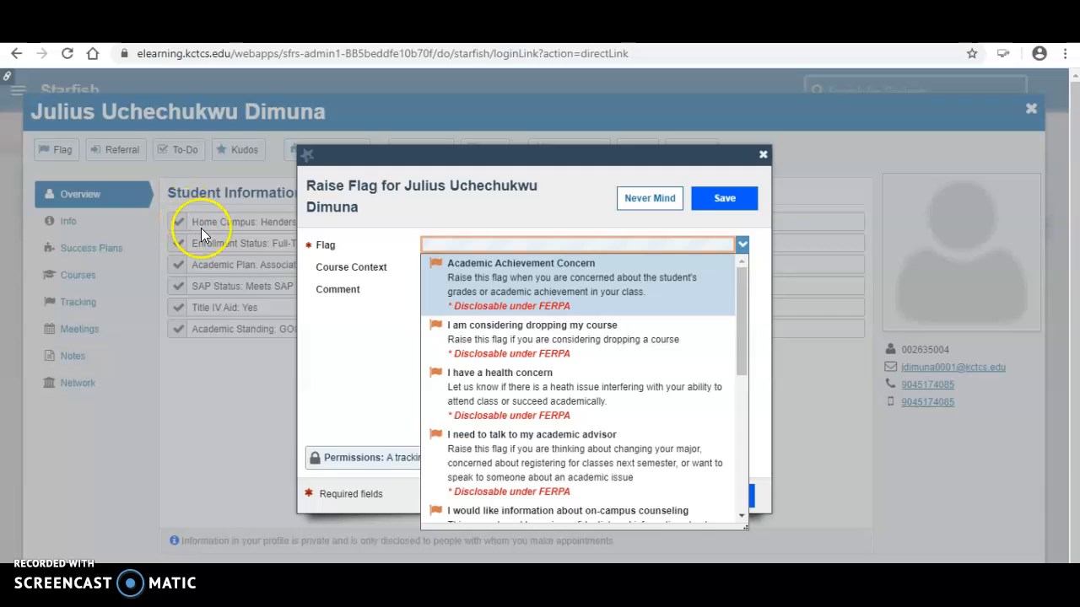
click(479, 280)
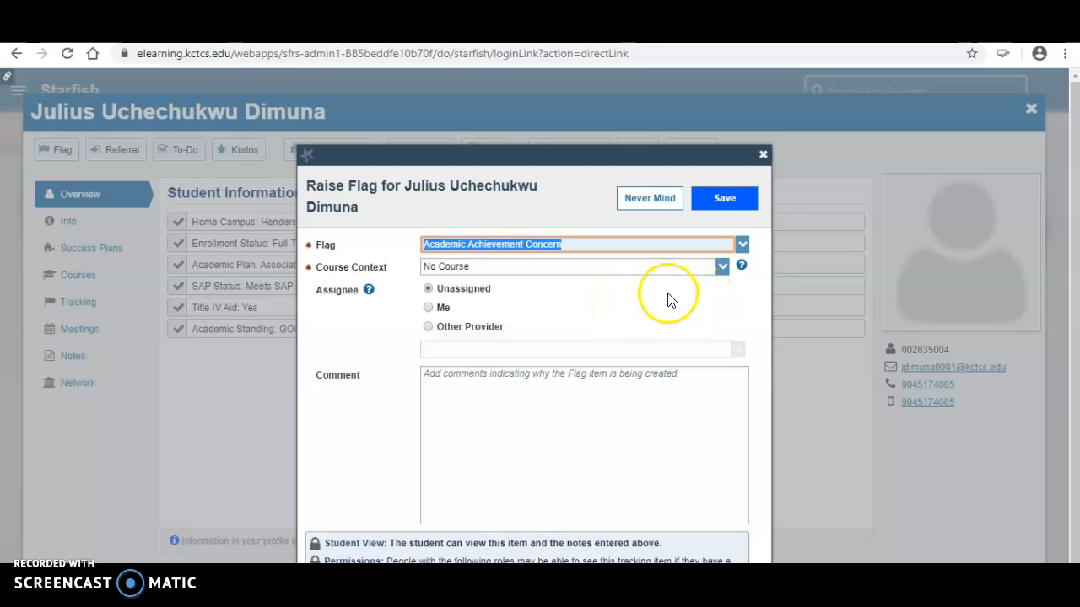
click(722, 268)
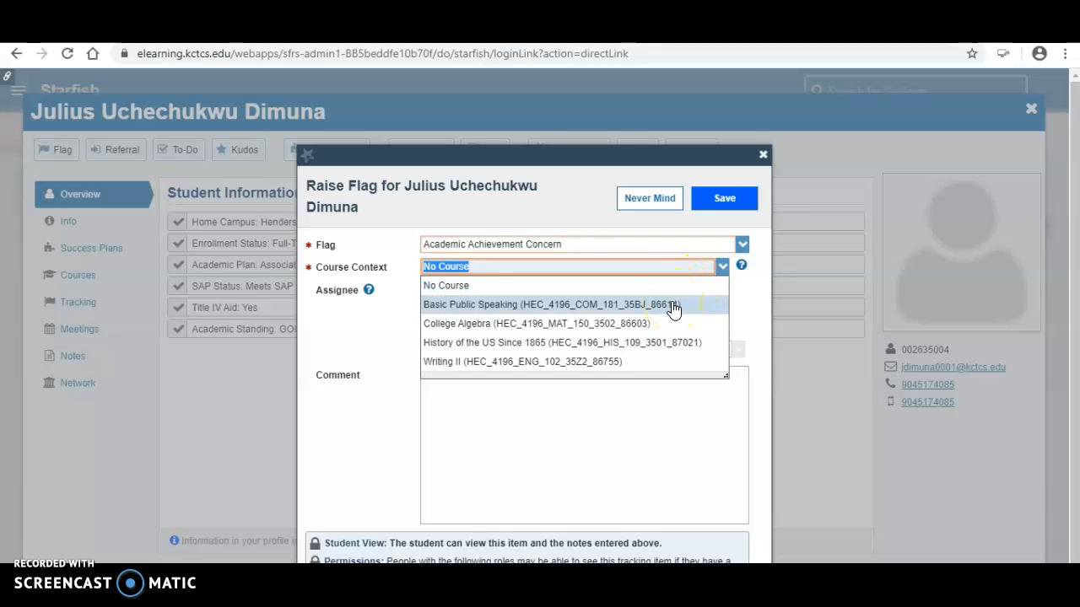
click(673, 305)
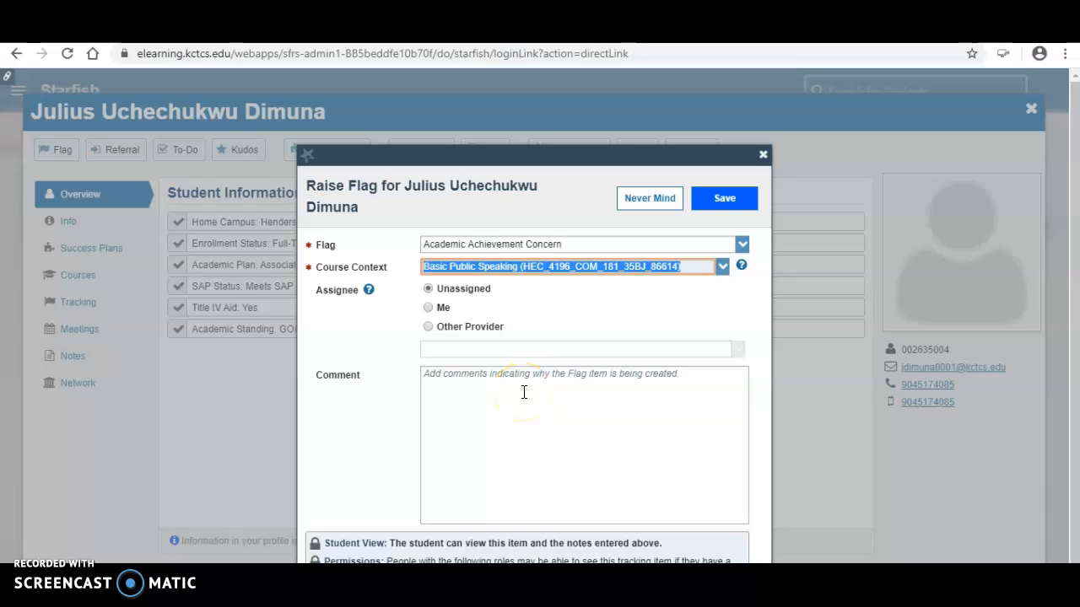
- Comment that the student missed week one and due assignments, asking them to phone about options to success
click(523, 392)
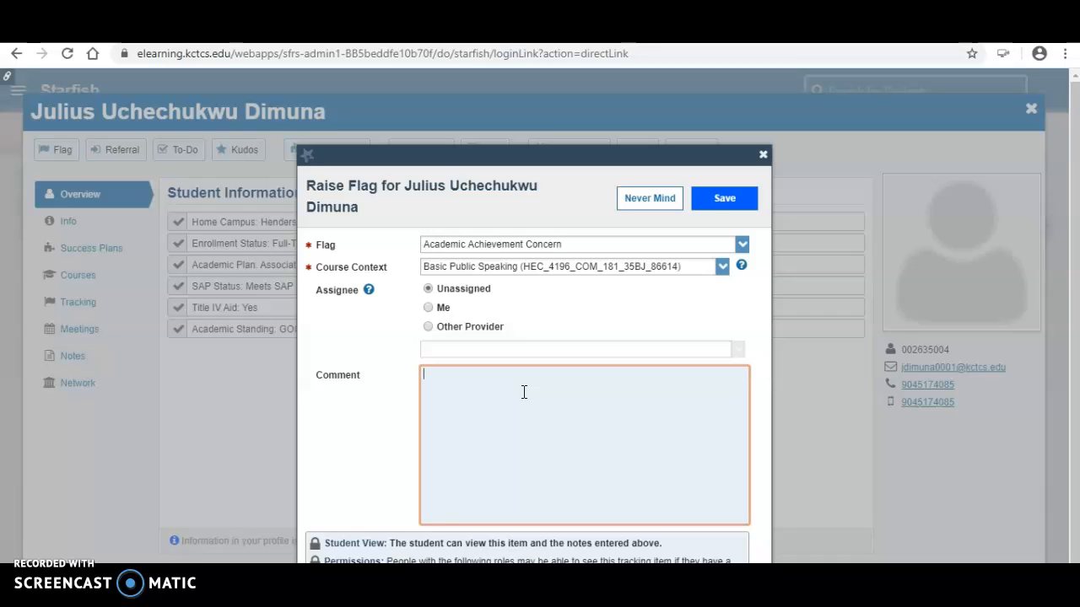
text(You have missed the first week of class and the assig)
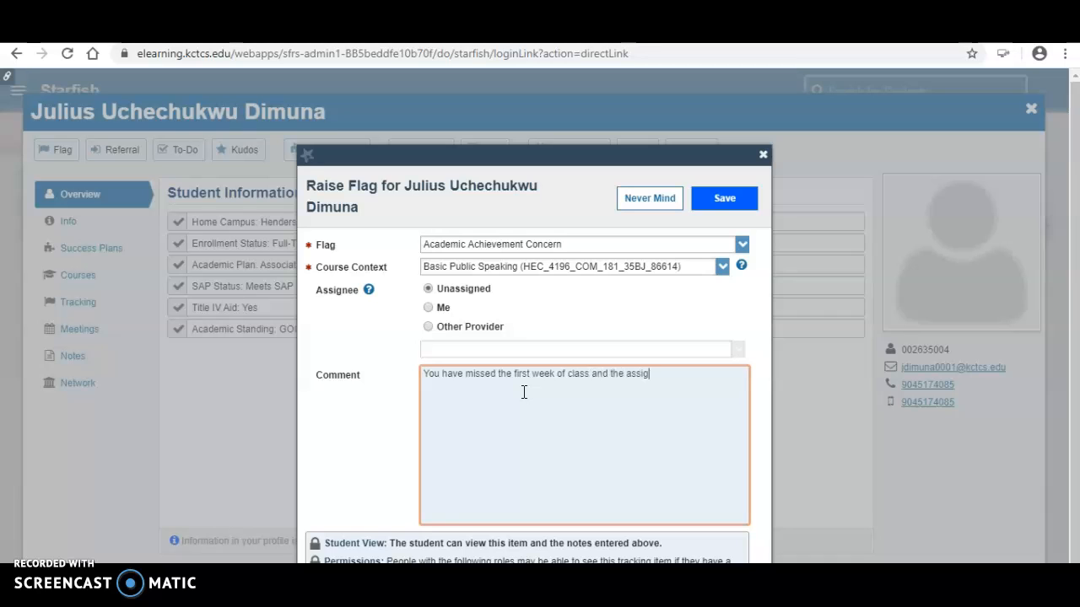
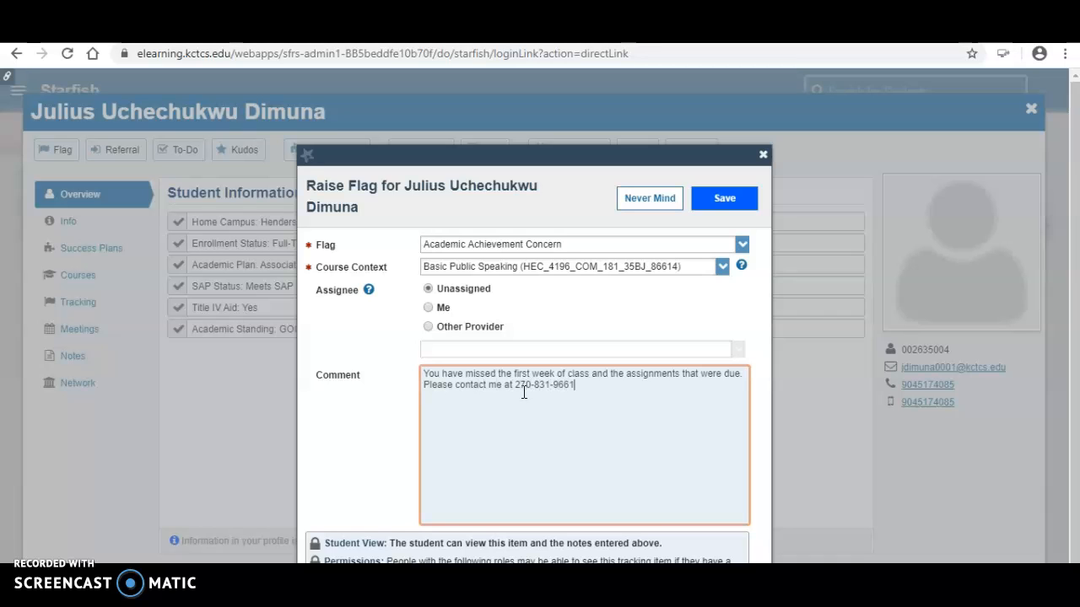
text( so we can discuss your otp)
key(BackSpace)
key(BackSpace)
text(ptions to success.)
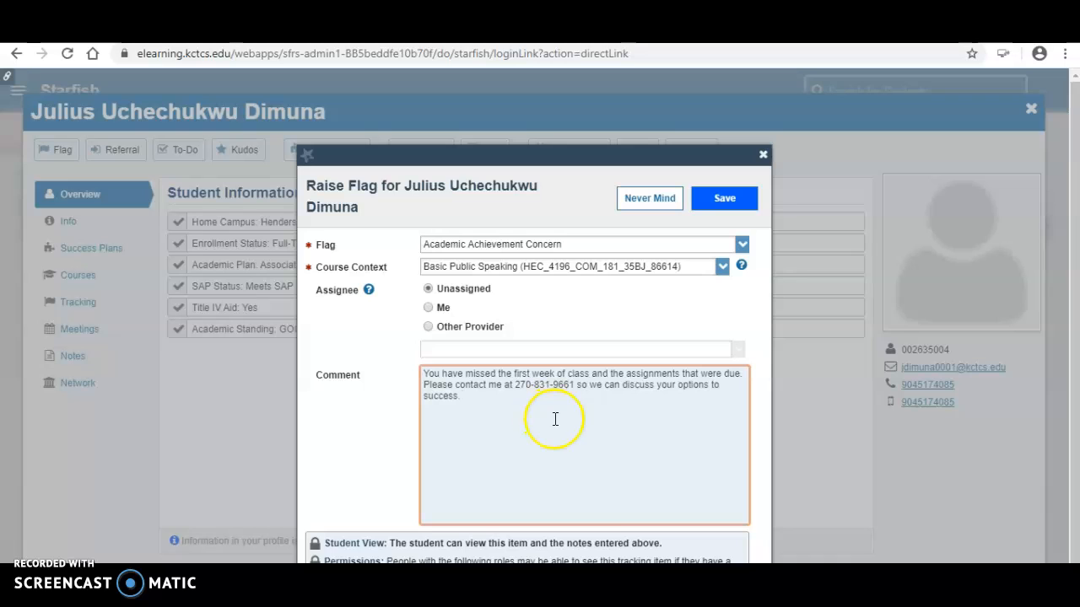
click(483, 437)
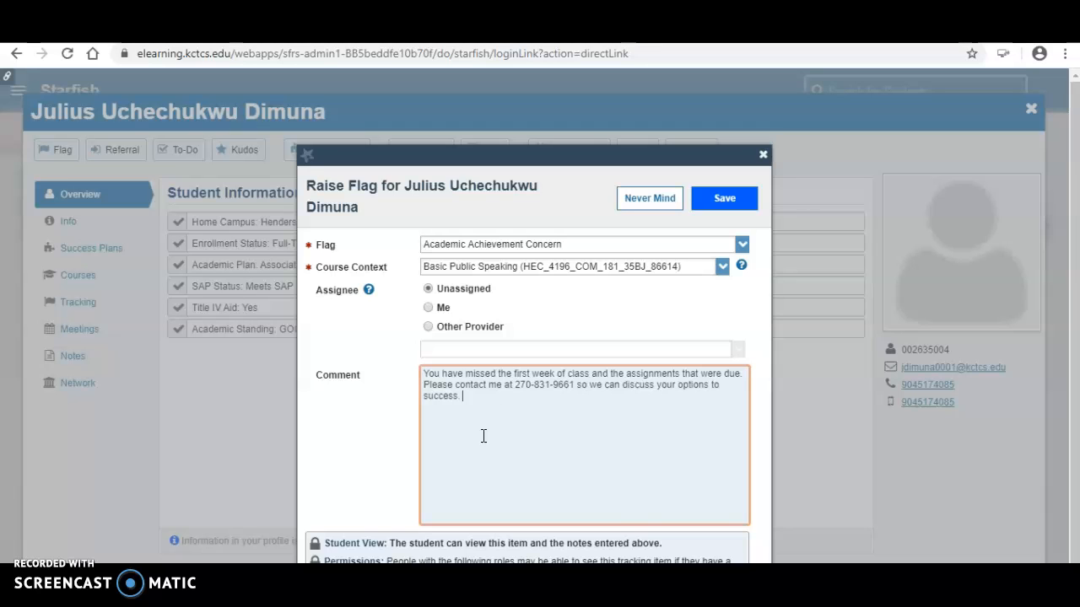
- Save the Academic Achievement Concern flag and dismiss the Flag Raised confirmation
click(726, 202)
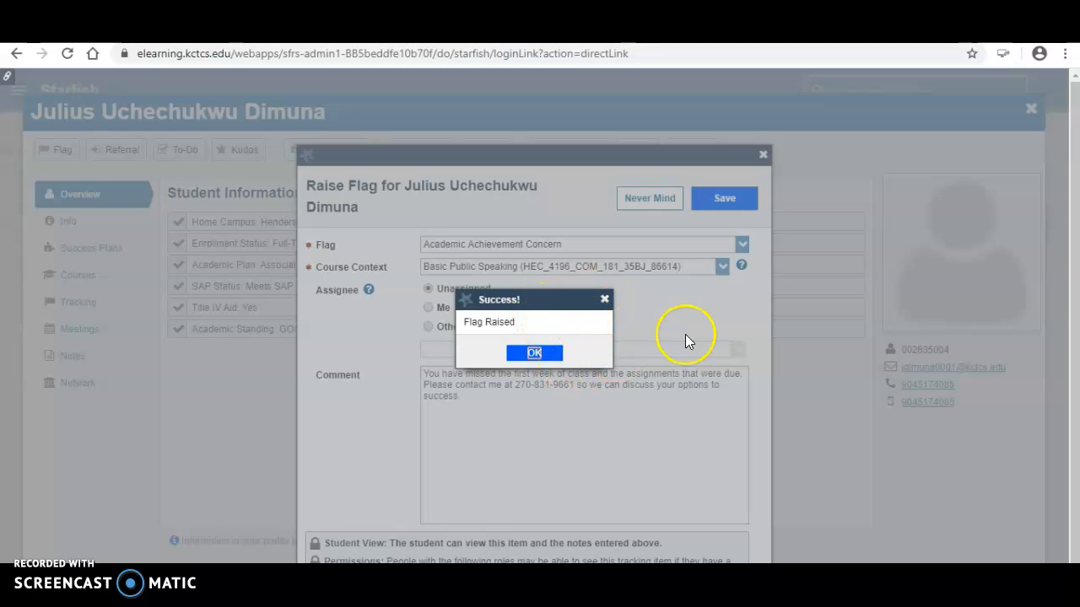
click(537, 353)
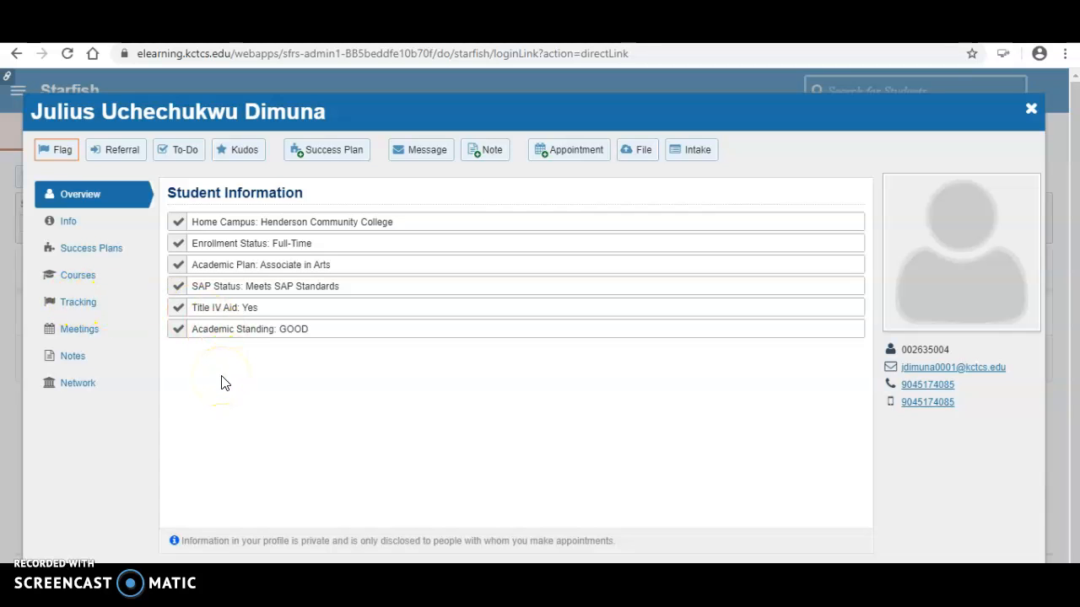
- Review the Academic Achievement Concern flag and its comment under Tracking, then close the profile
click(91, 309)
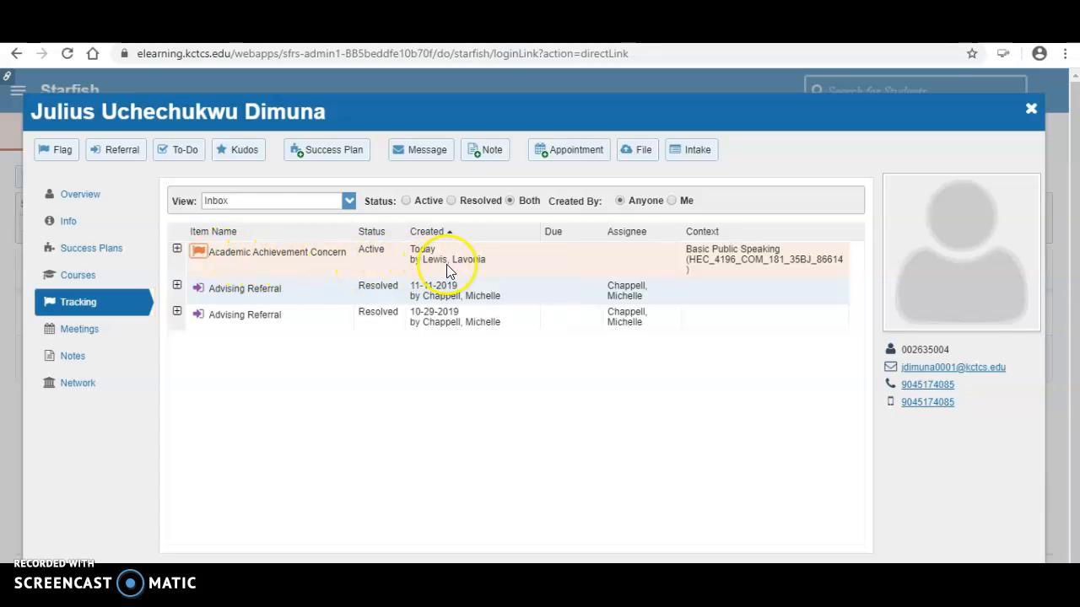
click(177, 249)
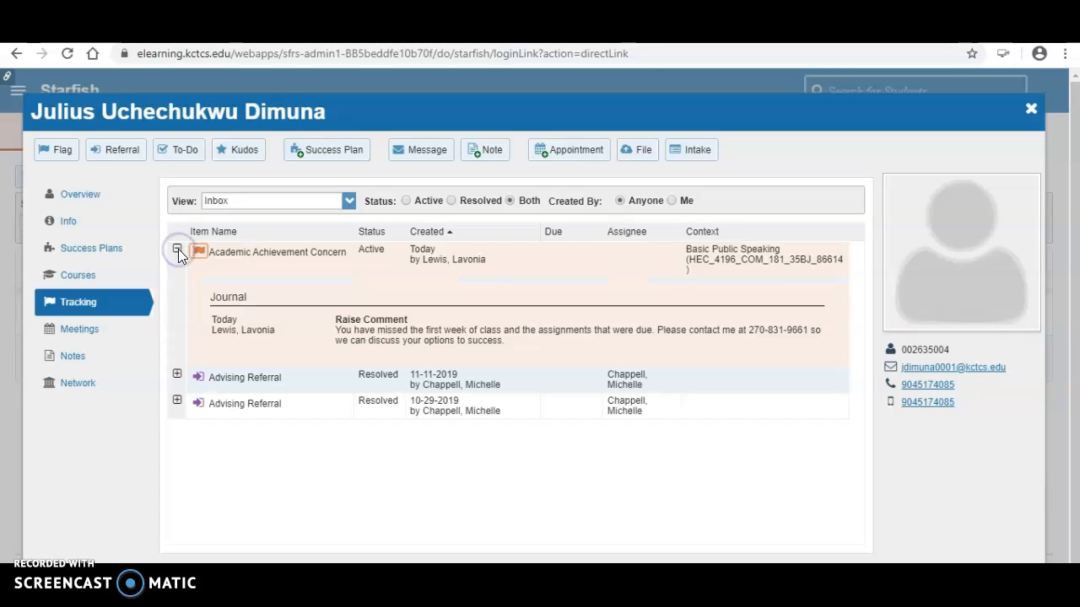
click(374, 375)
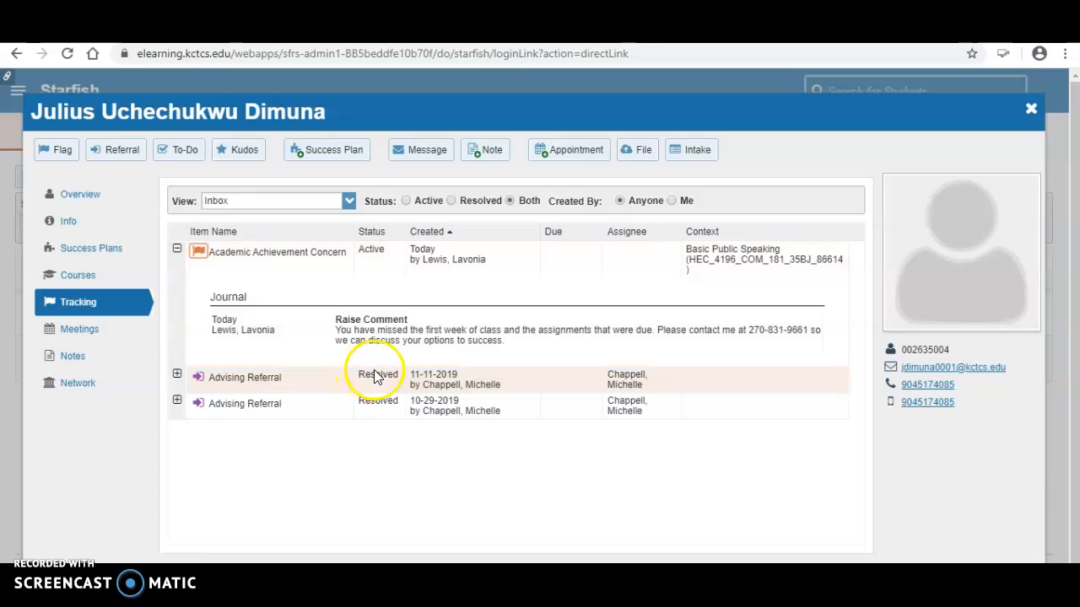
click(178, 249)
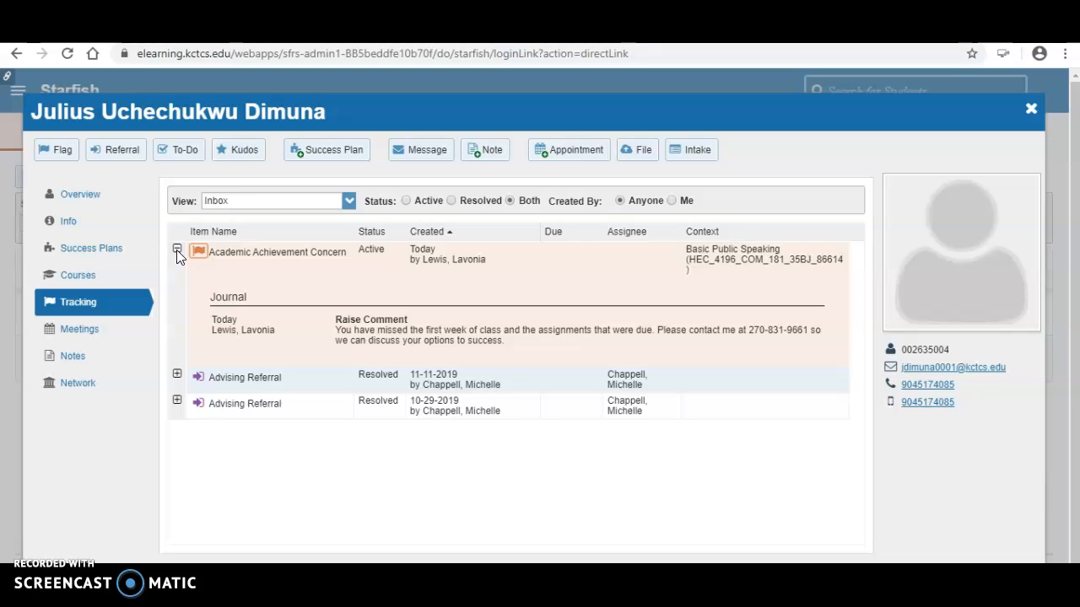
click(1030, 113)
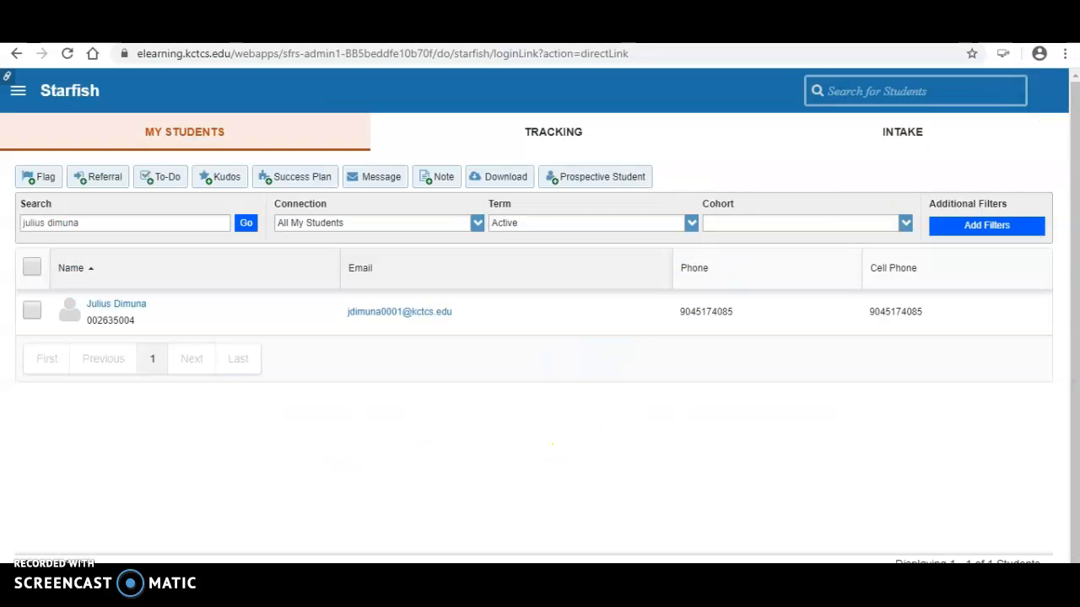